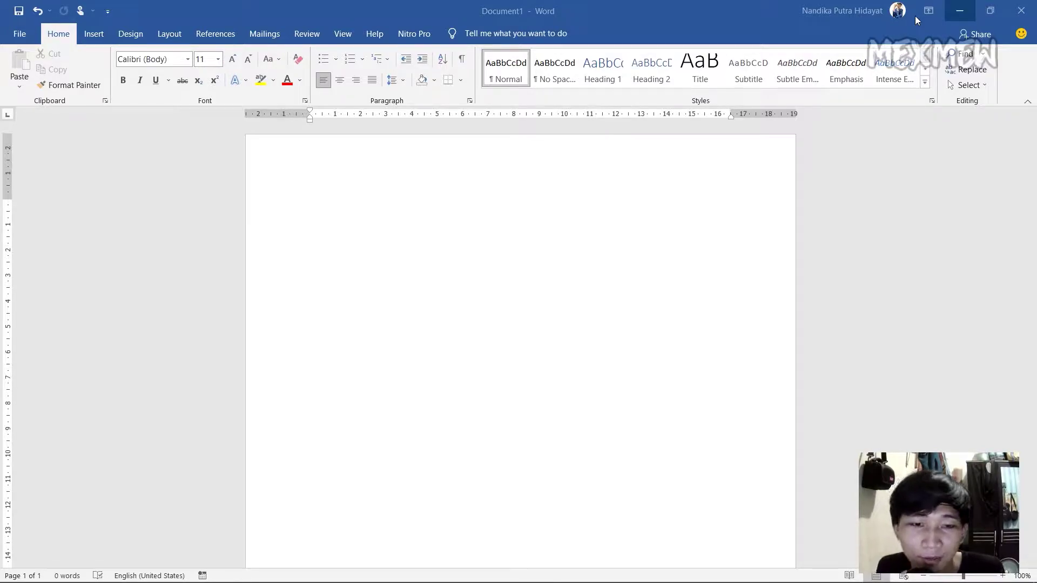
pyautogui.click(422, 218)
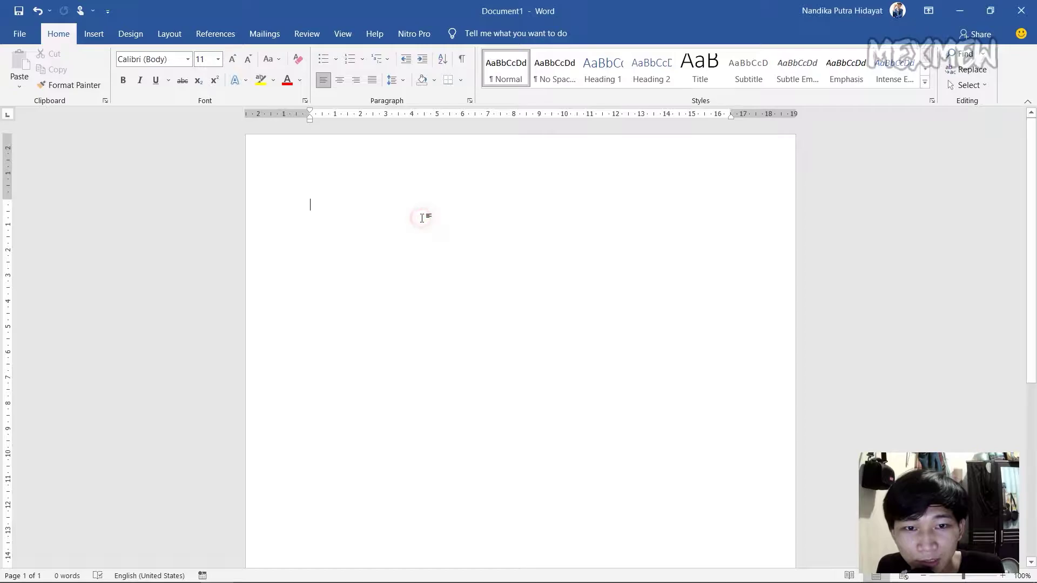
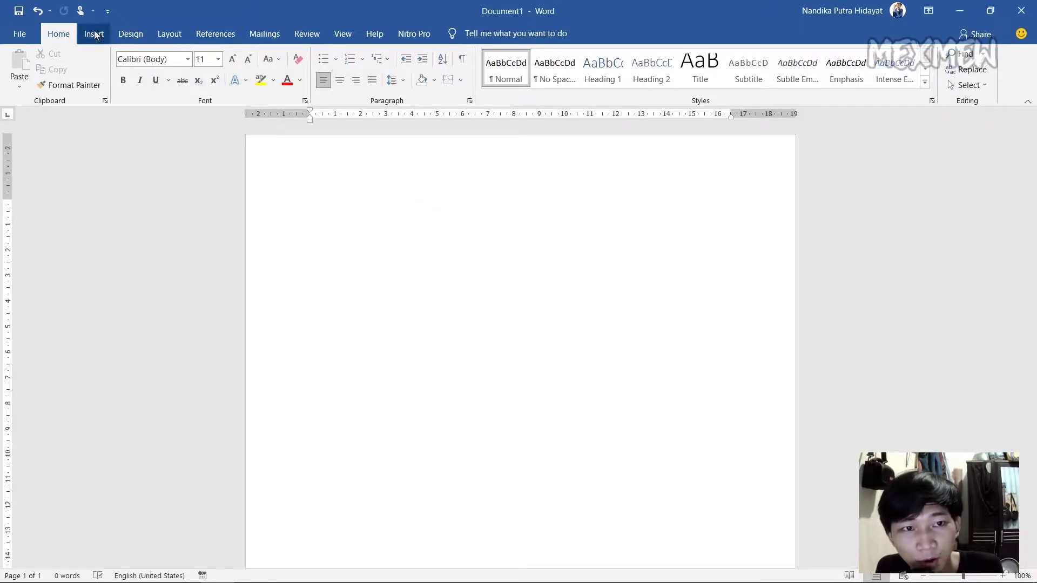
# Step: Insert a 2-column by 3-row table and enter the label Nama in its first cell
pyautogui.click(99, 41)
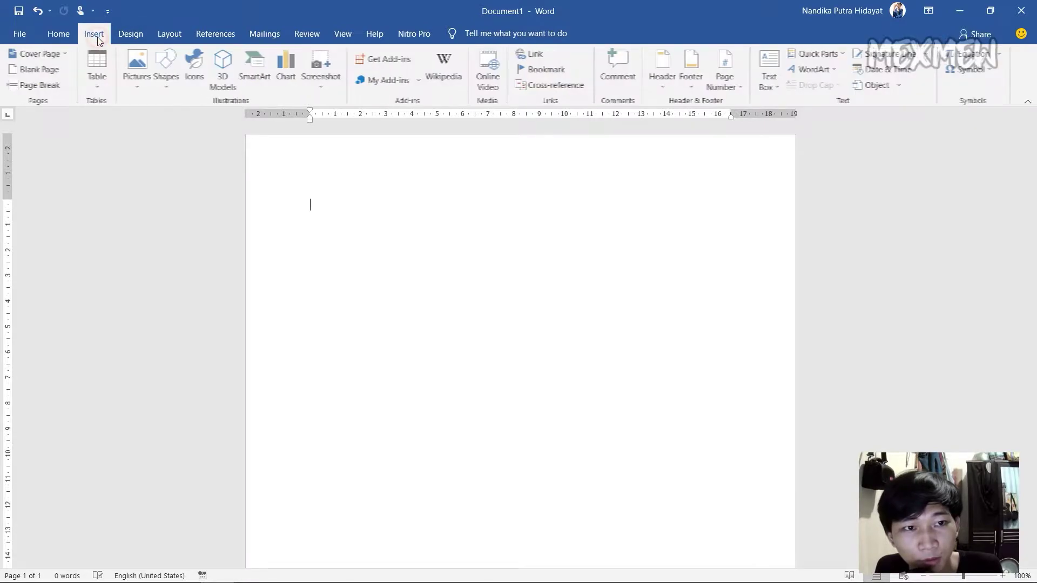
pyautogui.click(98, 67)
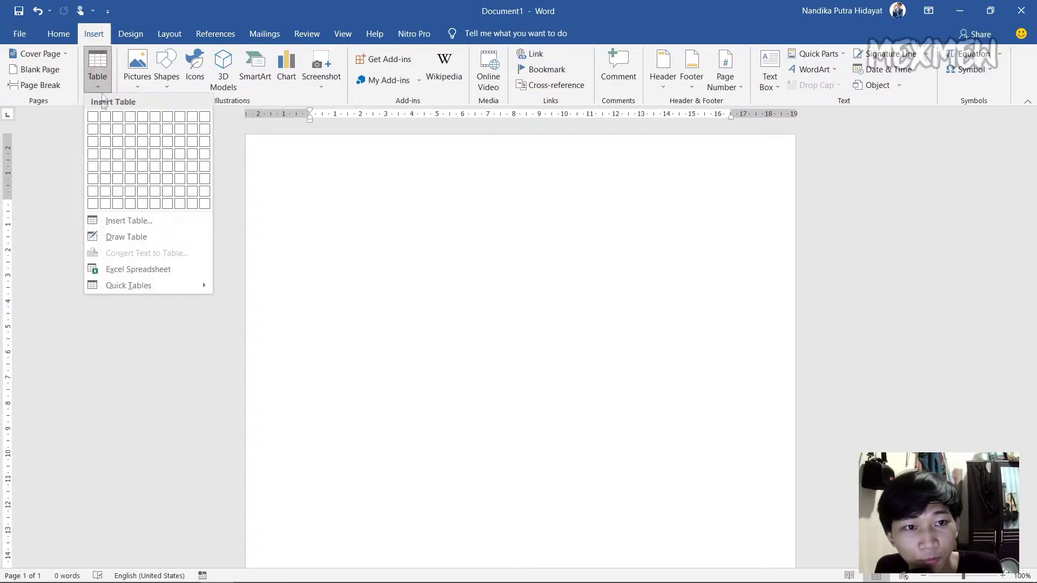
pyautogui.click(104, 142)
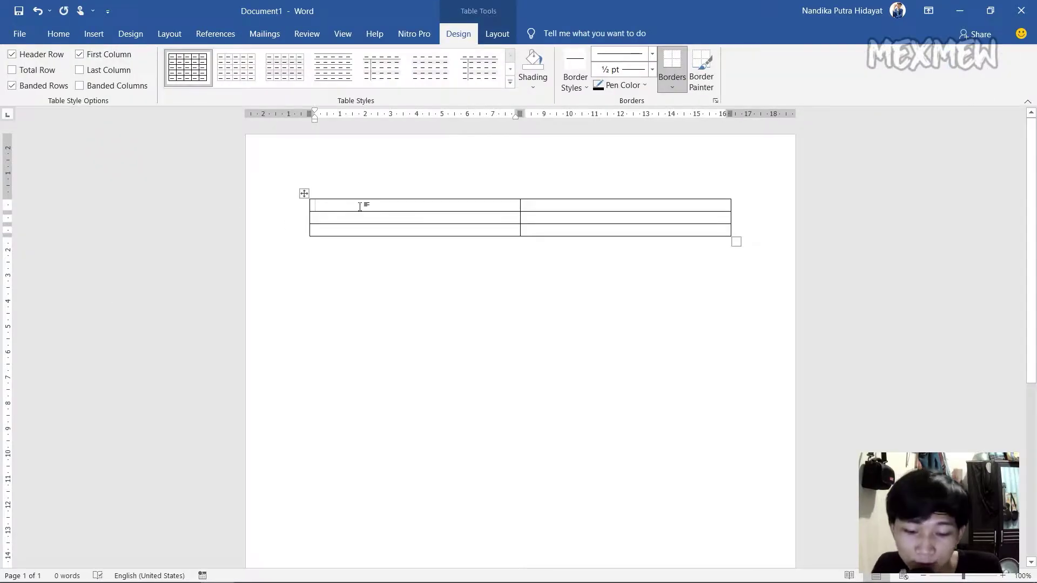
pyautogui.write('Nan')
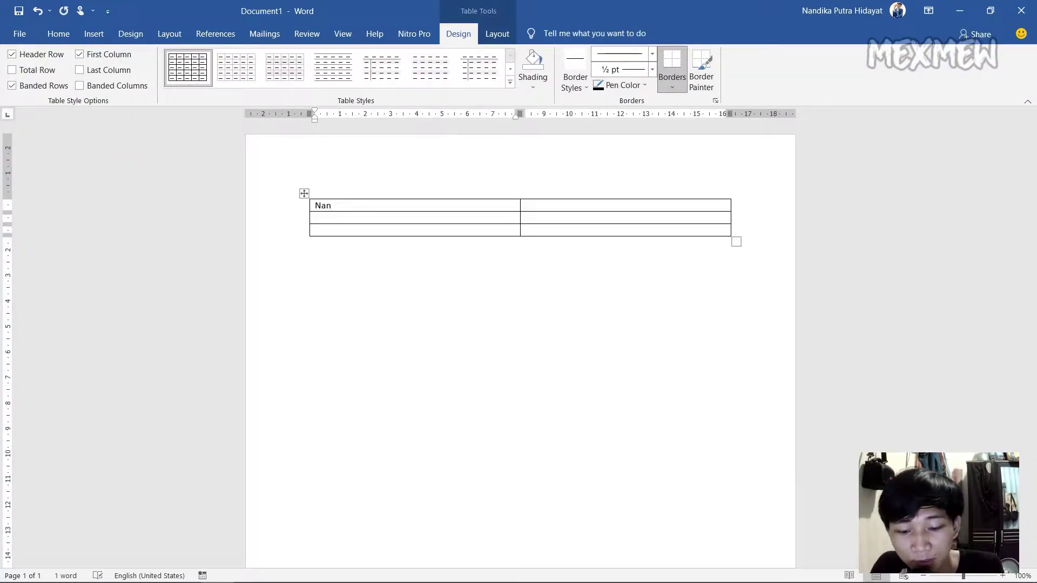
pyautogui.write('ma')
pyautogui.press('Down')
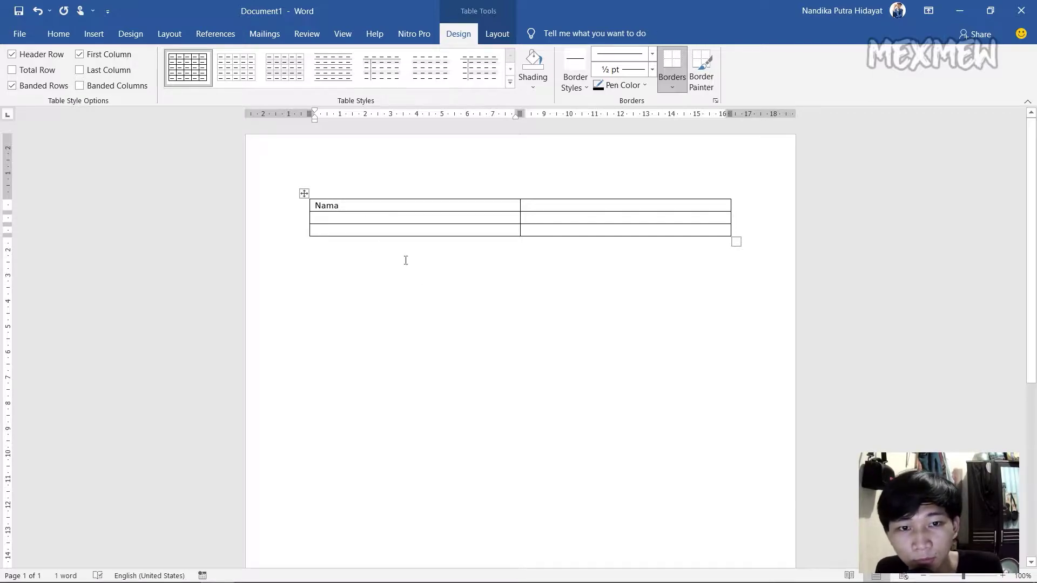
# Step: Delete the table's right column, leaving one column of three rows headed Nama
pyautogui.moveTo(549, 232); pyautogui.dragTo(533, 208)
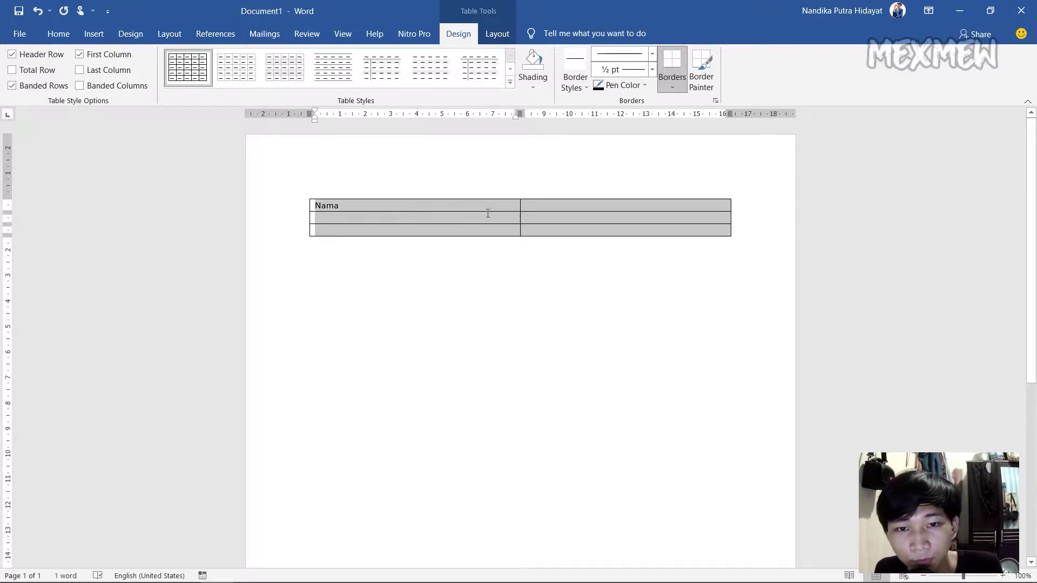
pyautogui.rightClick(534, 206)
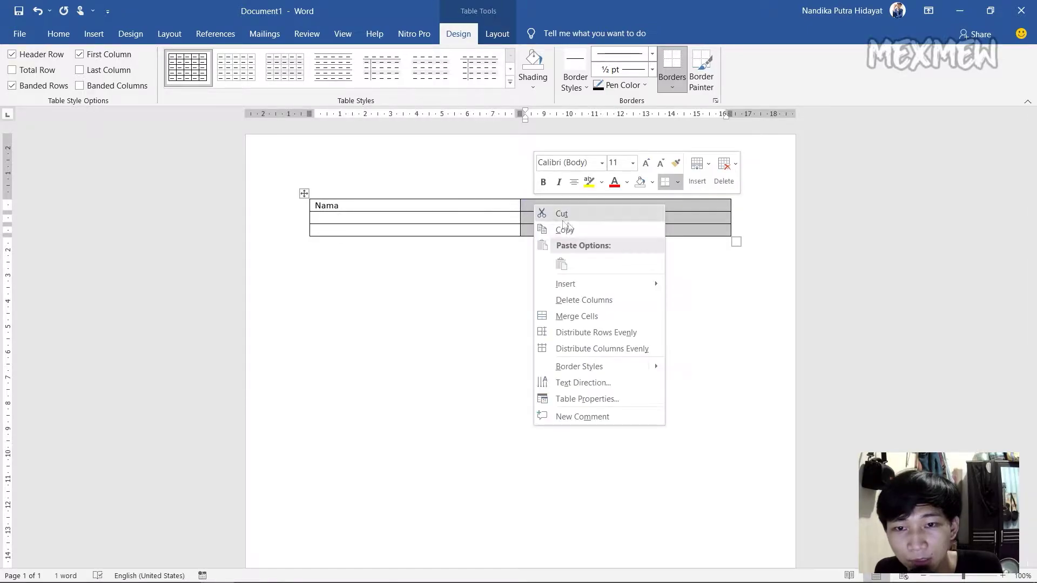
pyautogui.click(721, 172)
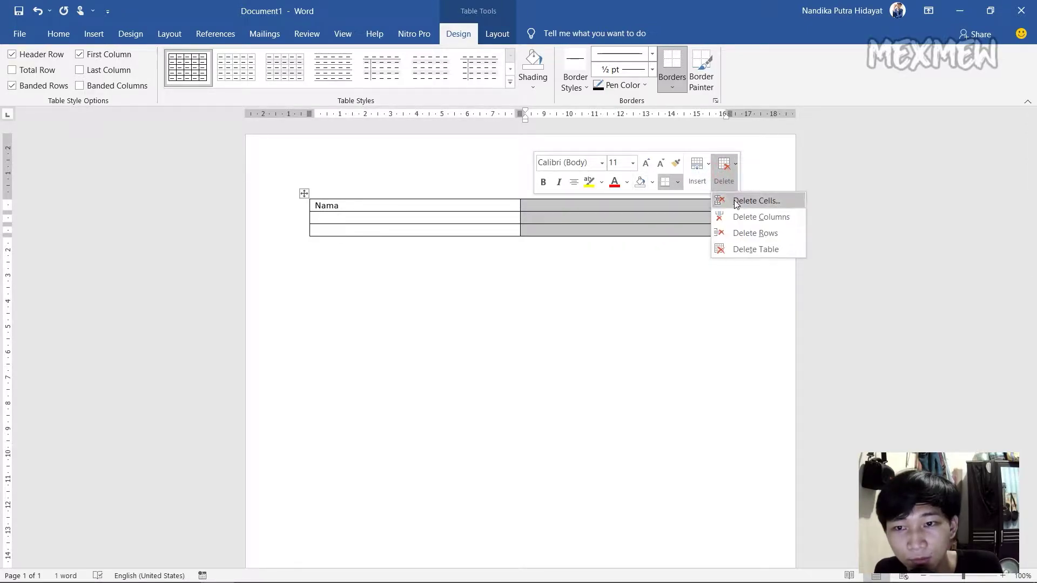
pyautogui.click(738, 216)
pyautogui.click(472, 206)
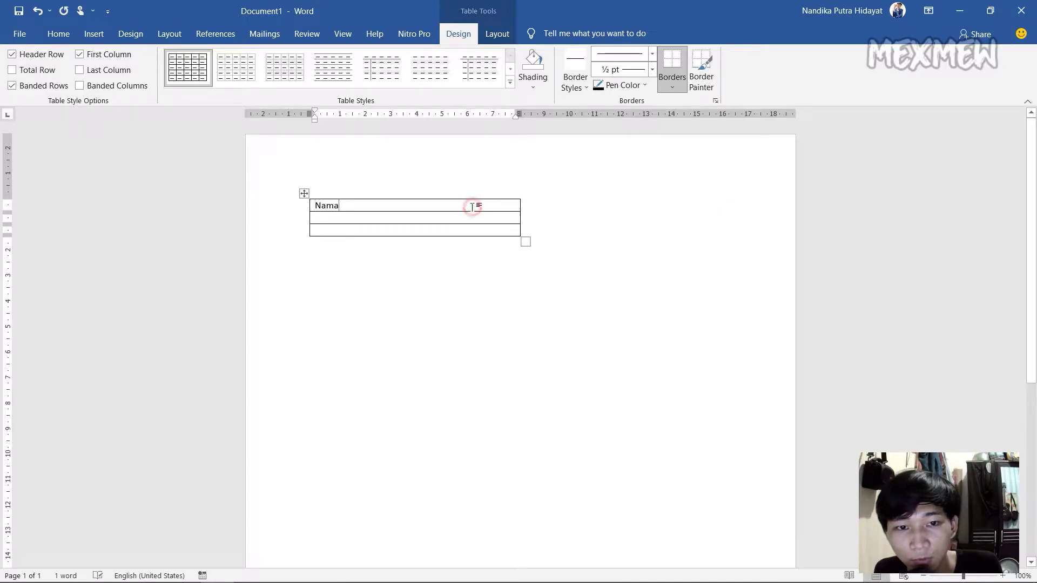
pyautogui.click(358, 217)
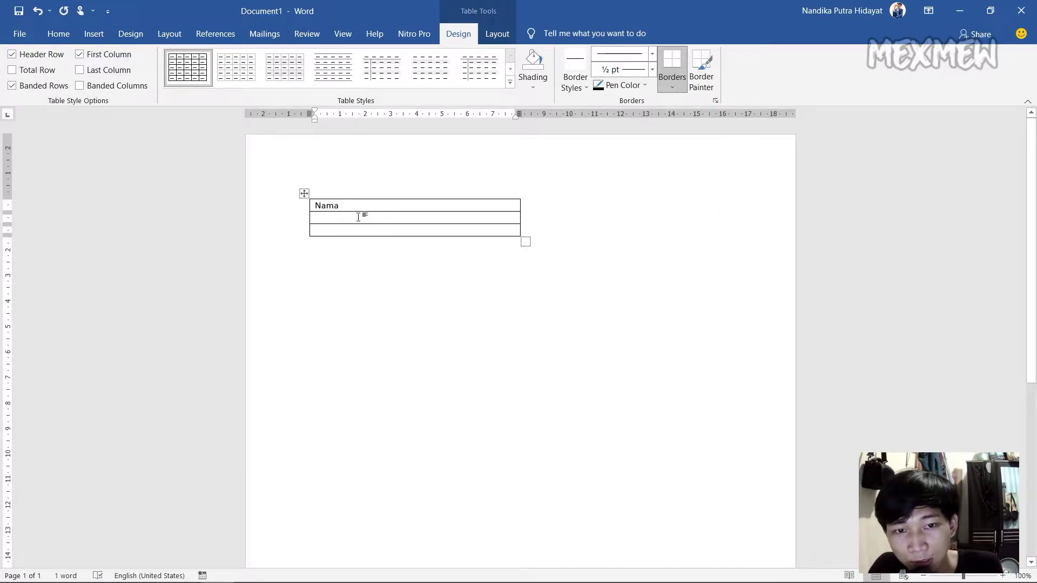
# Step: Enter Umur and Tanggal: in rows two and three, adding a colon after Umur
pyautogui.write('Umur')
pyautogui.click(335, 230)
pyautogui.write('Tanggal:')
pyautogui.click(358, 217)
pyautogui.write(':')
pyautogui.press('Up')
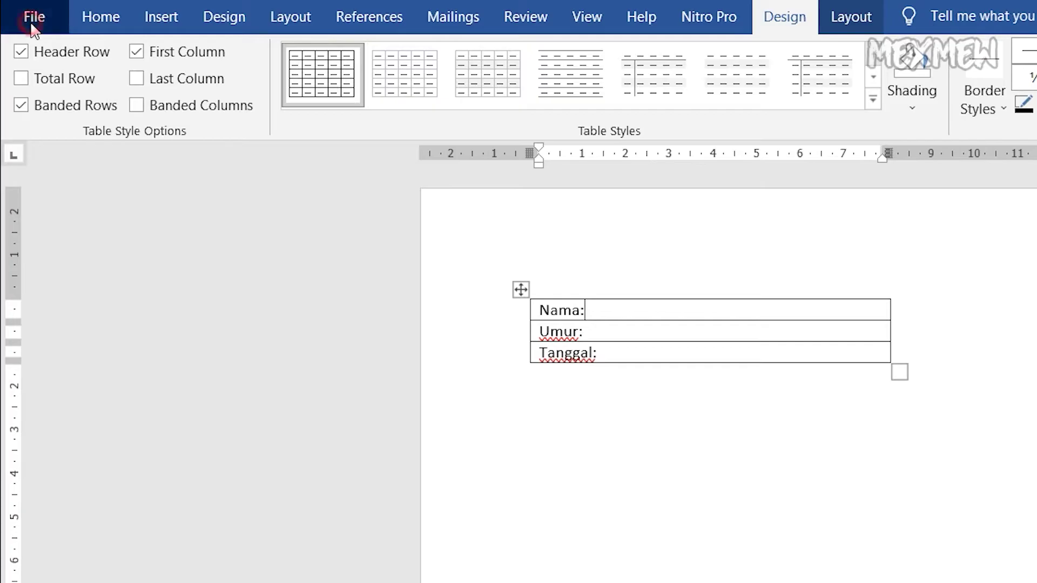
# Step: Turn on the Developer tab in Word Options' Customize Ribbon settings
pyautogui.click(24, 26)
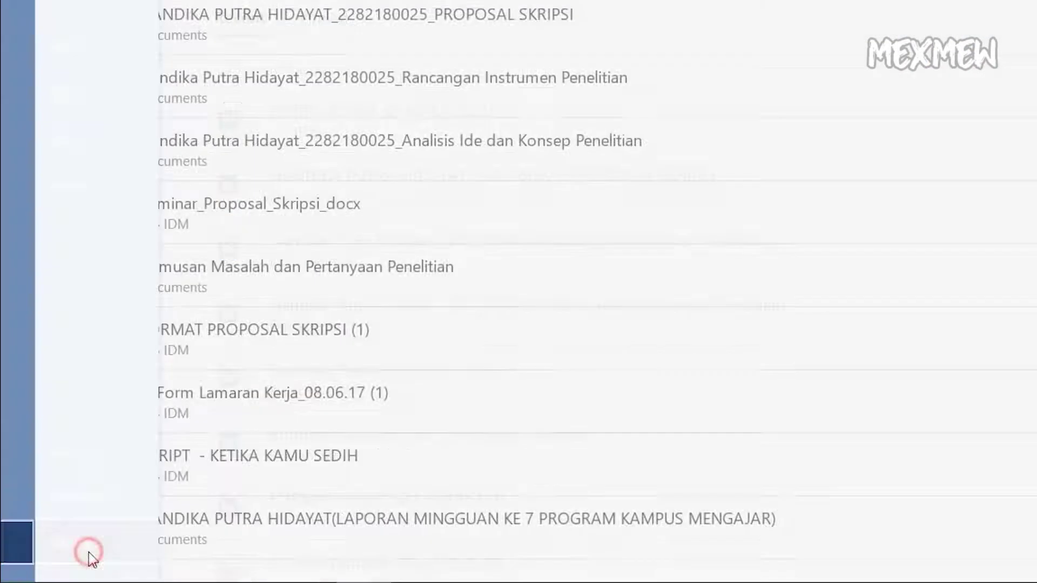
pyautogui.click(89, 562)
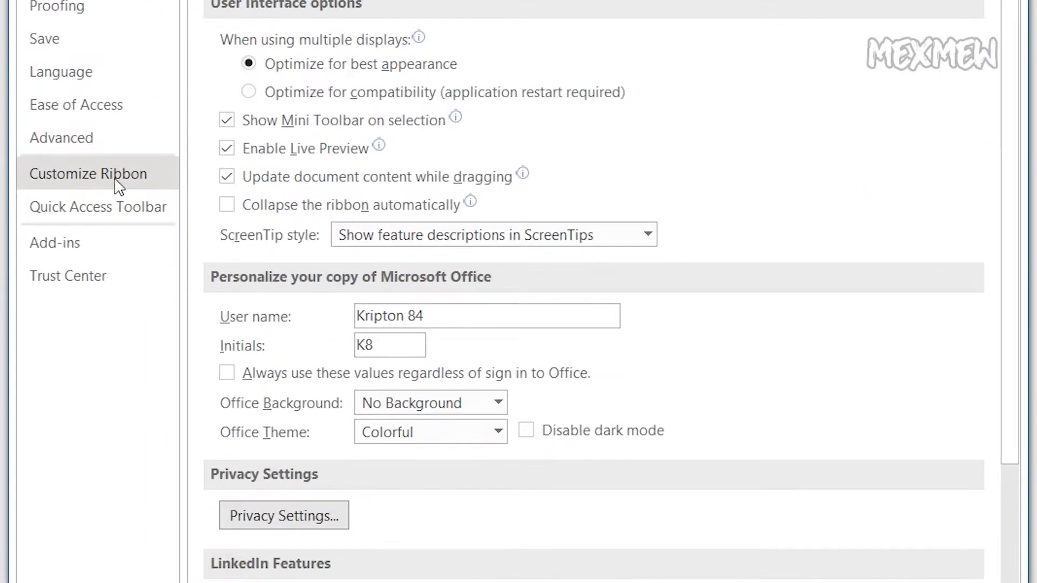
pyautogui.click(118, 186)
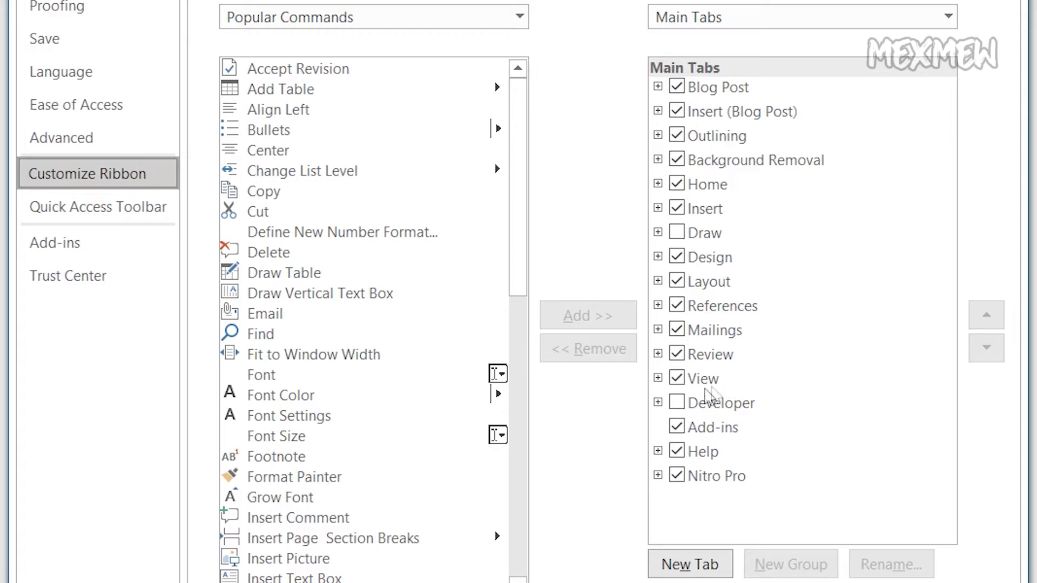
pyautogui.click(678, 402)
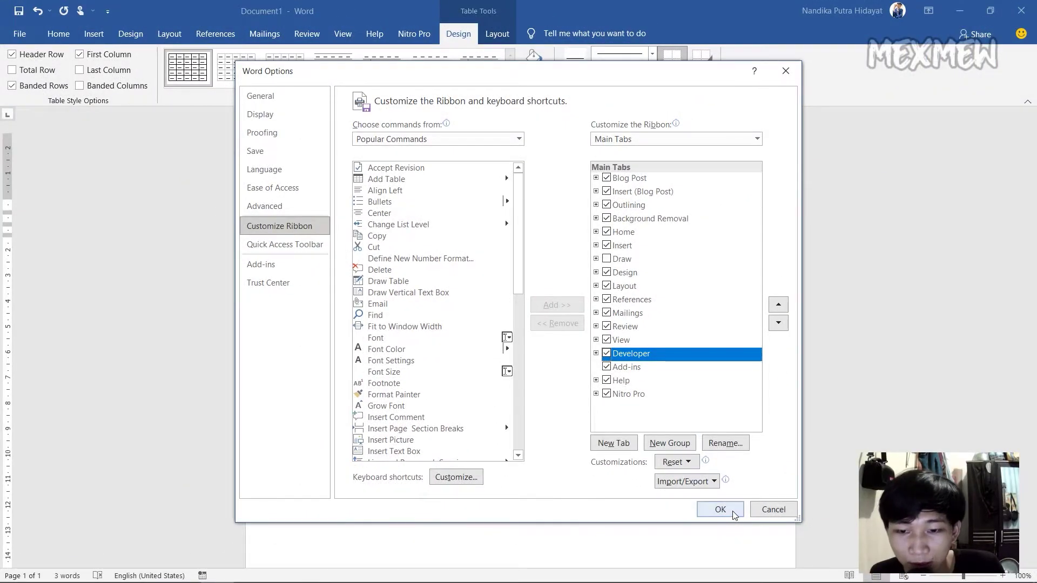
pyautogui.click(733, 515)
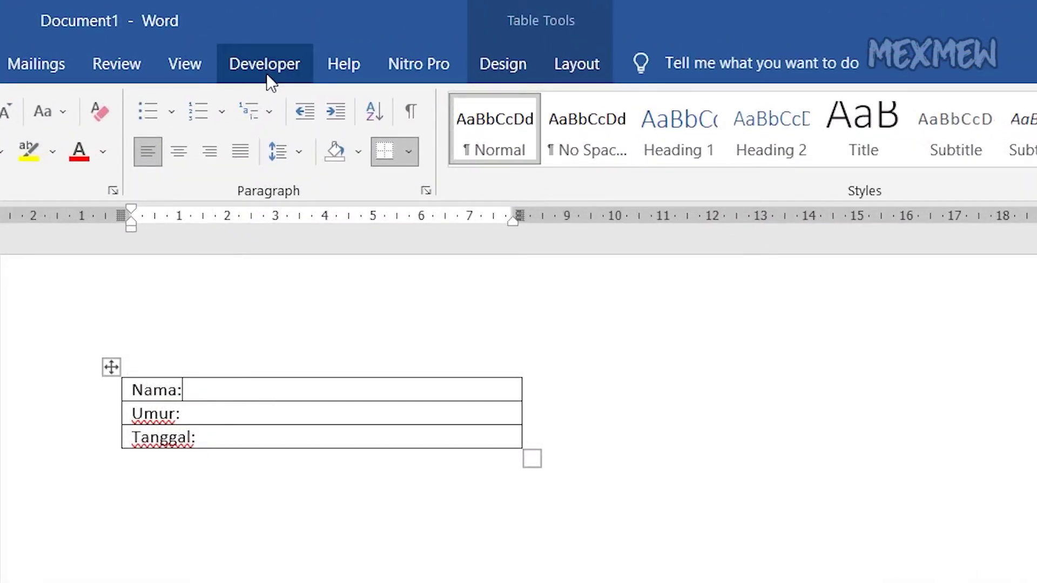
# Step: Insert a Rich Text Content Control after each of Nama:, Umur: and Tanggal:
pyautogui.click(267, 75)
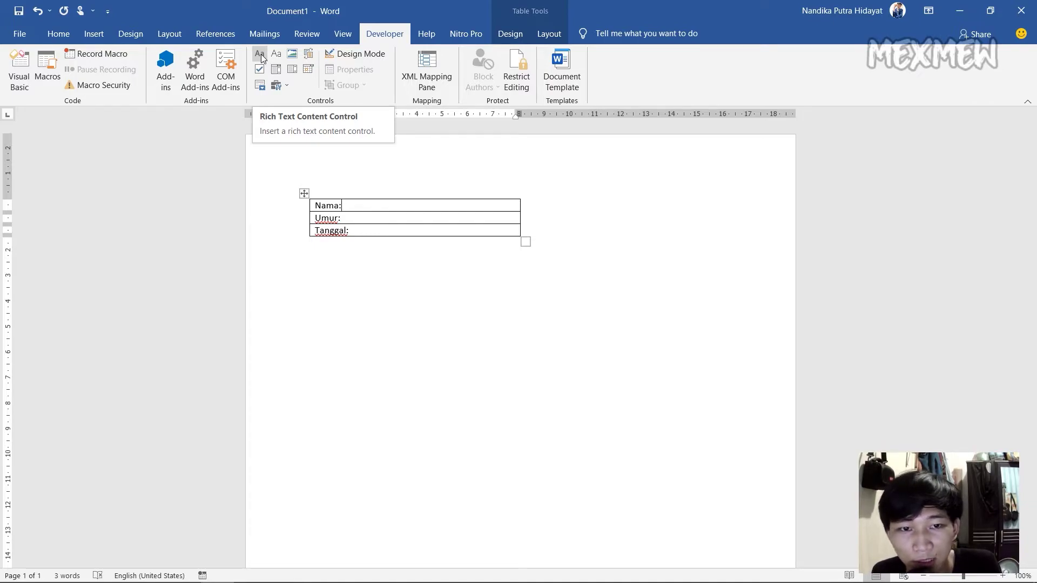
pyautogui.click(261, 54)
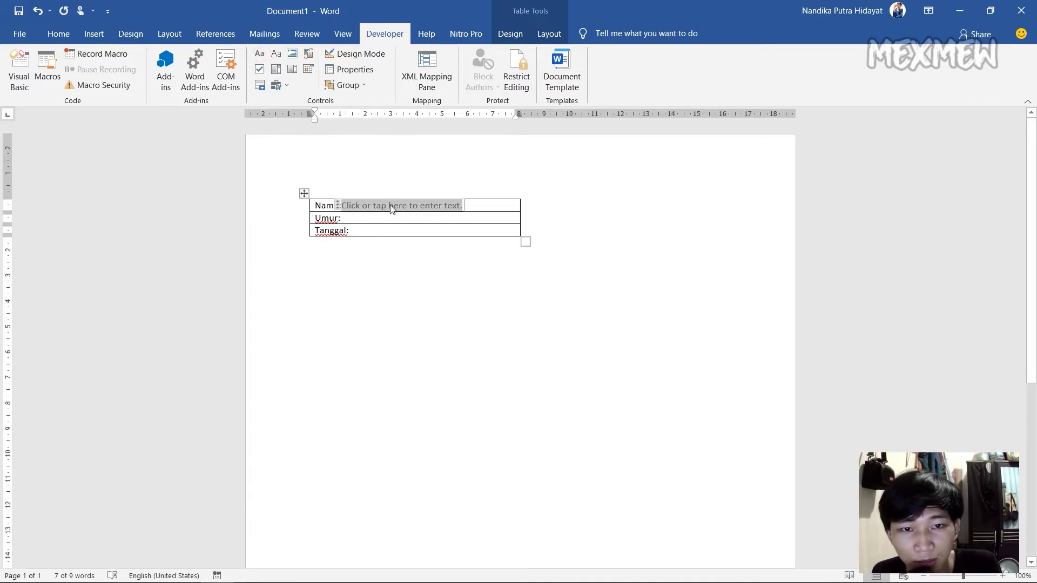
pyautogui.click(363, 223)
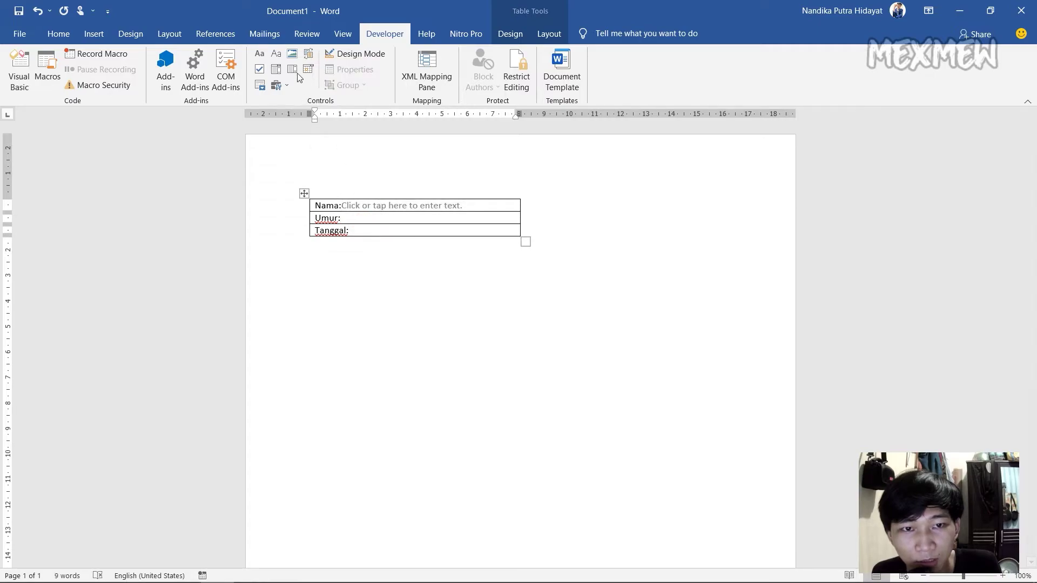
pyautogui.click(260, 54)
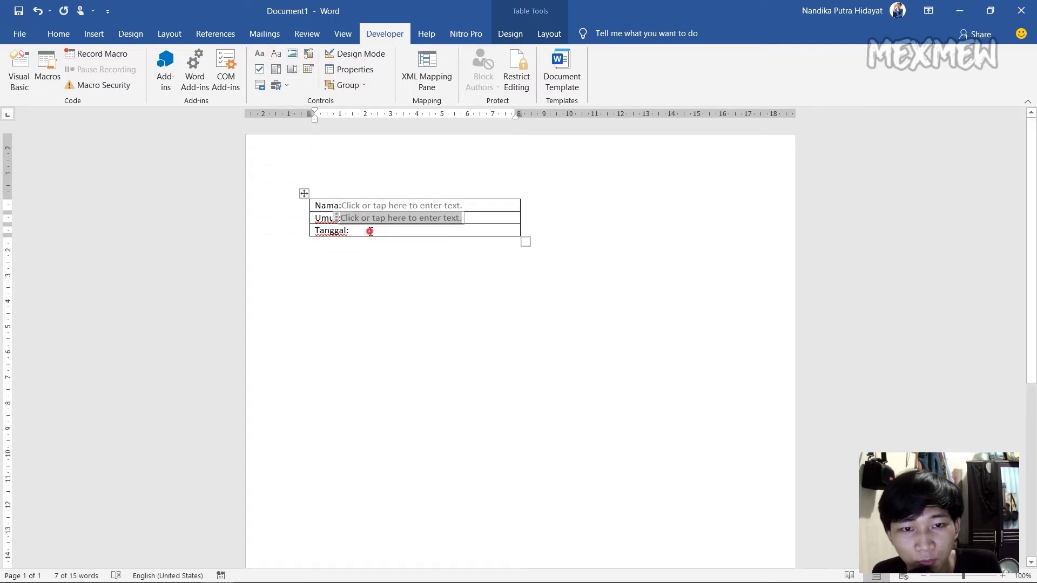
pyautogui.click(262, 56)
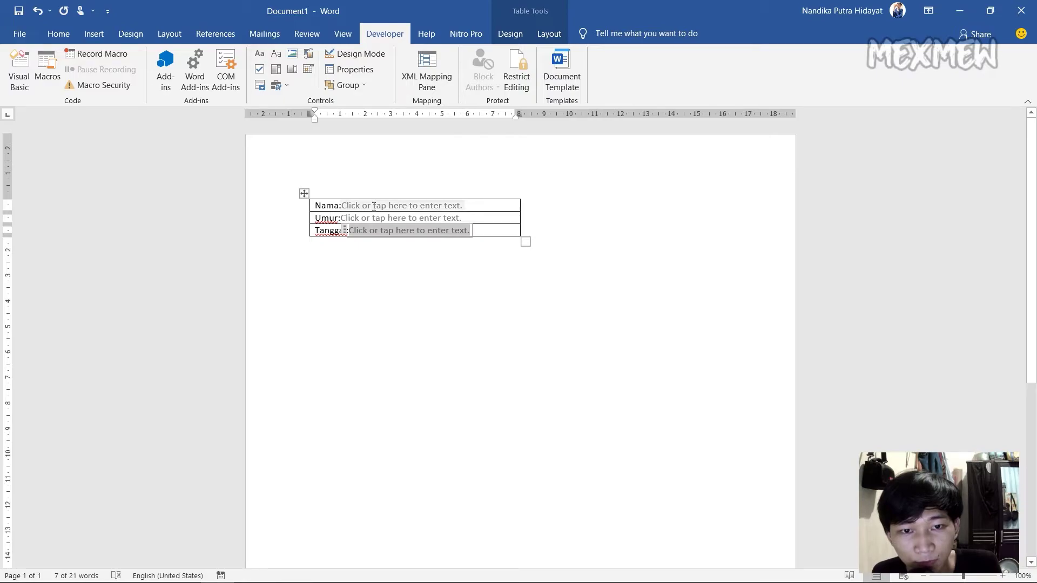
pyautogui.click(374, 209)
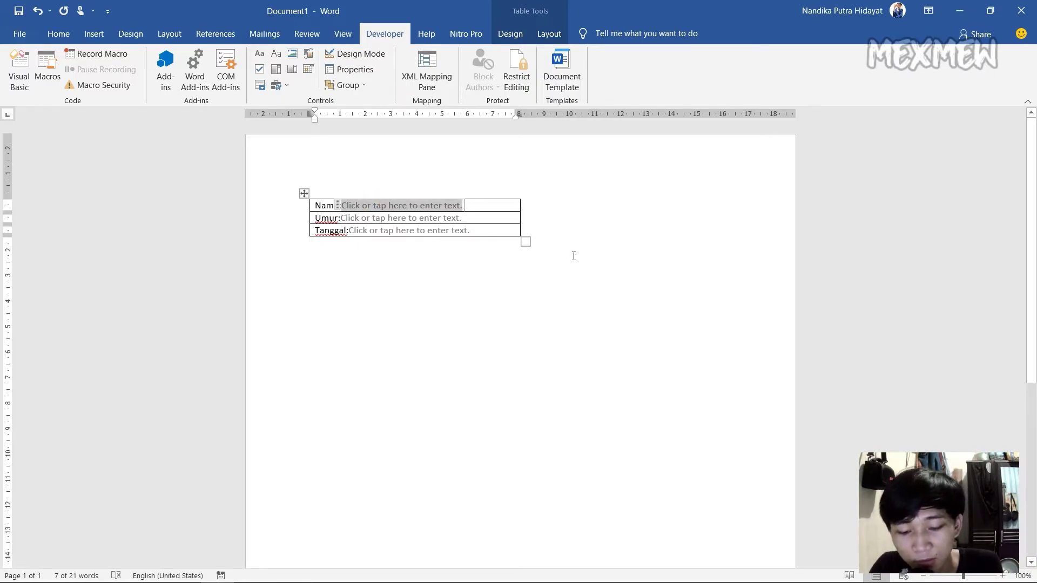
# Step: Fill the controls with the person's name, '19 tahun' and '2 juni 2021'
pyautogui.write('Nandika')
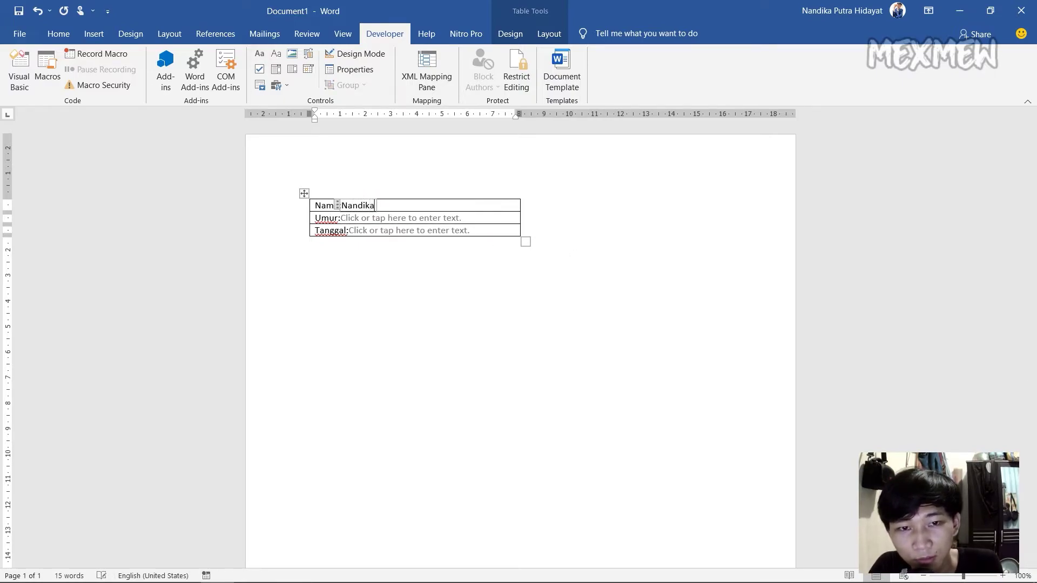
pyautogui.click(400, 217)
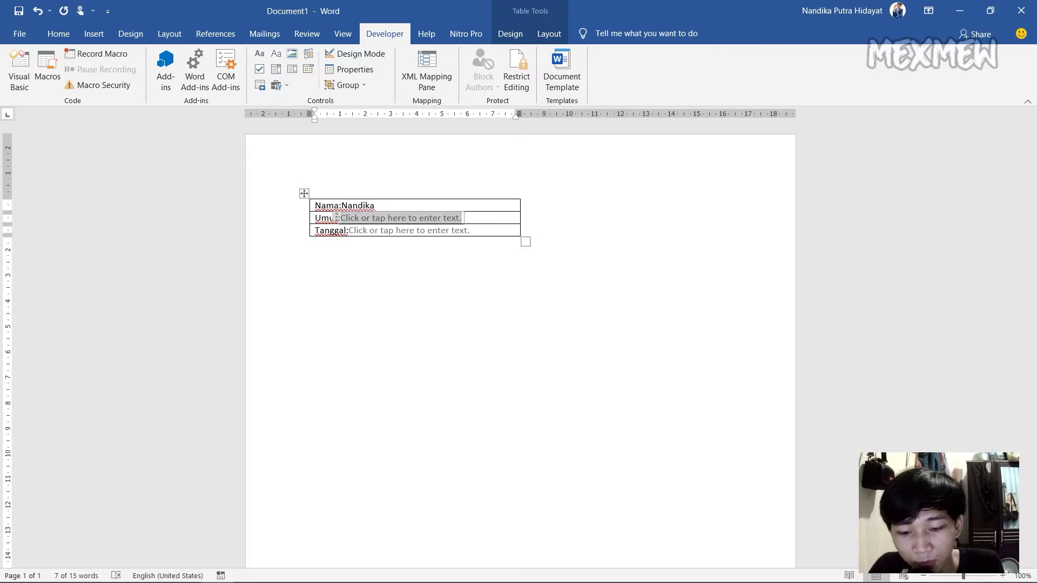
pyautogui.write('19 tahun')
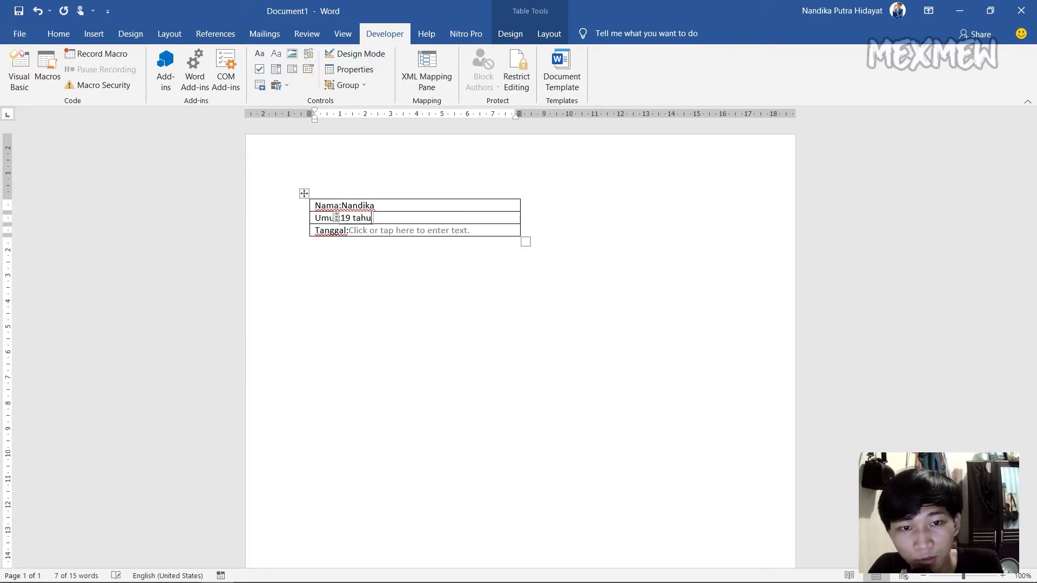
pyautogui.click(409, 230)
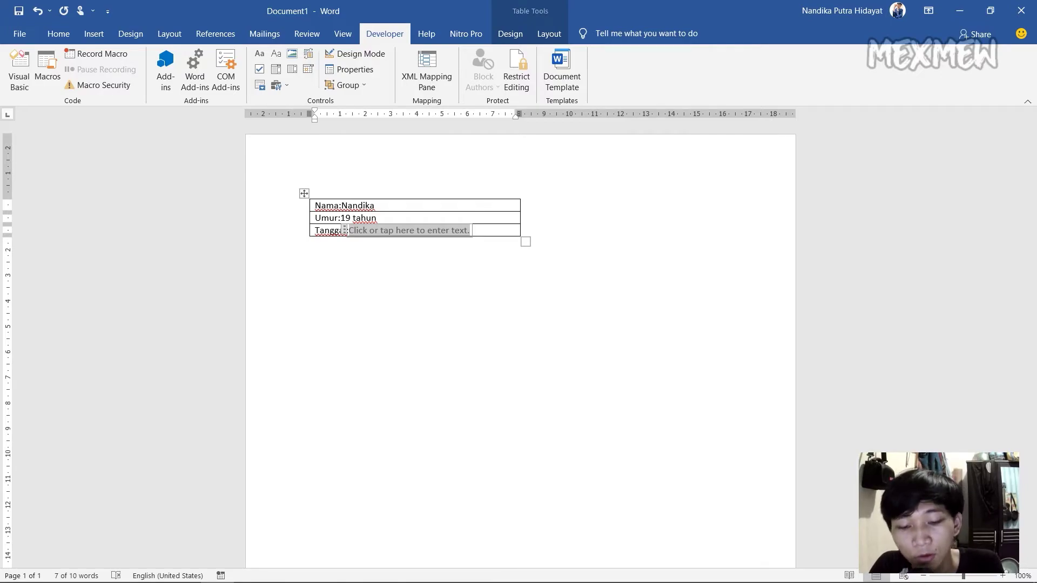
pyautogui.write('2 juni ')
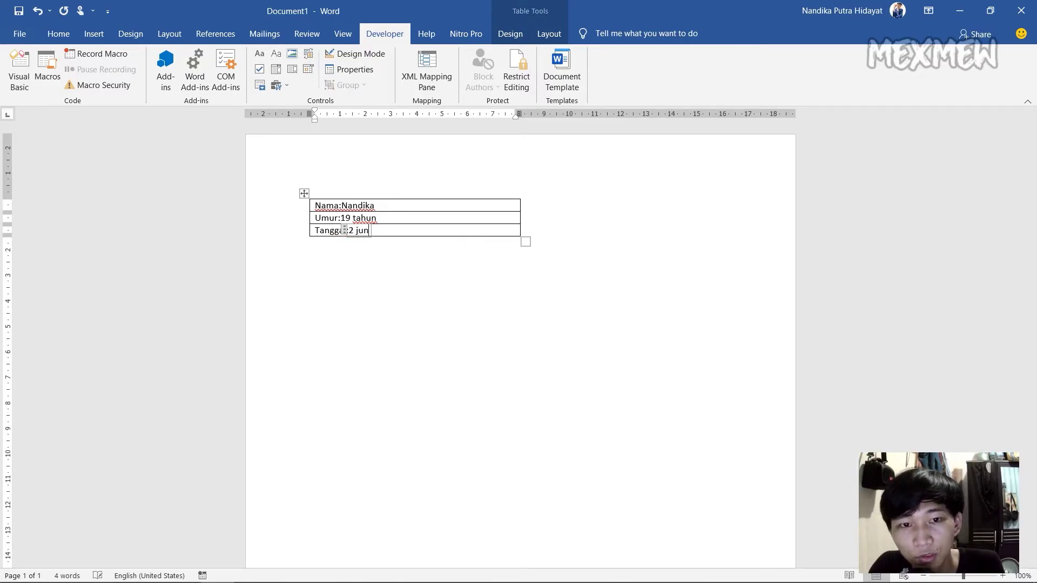
pyautogui.write('2021')
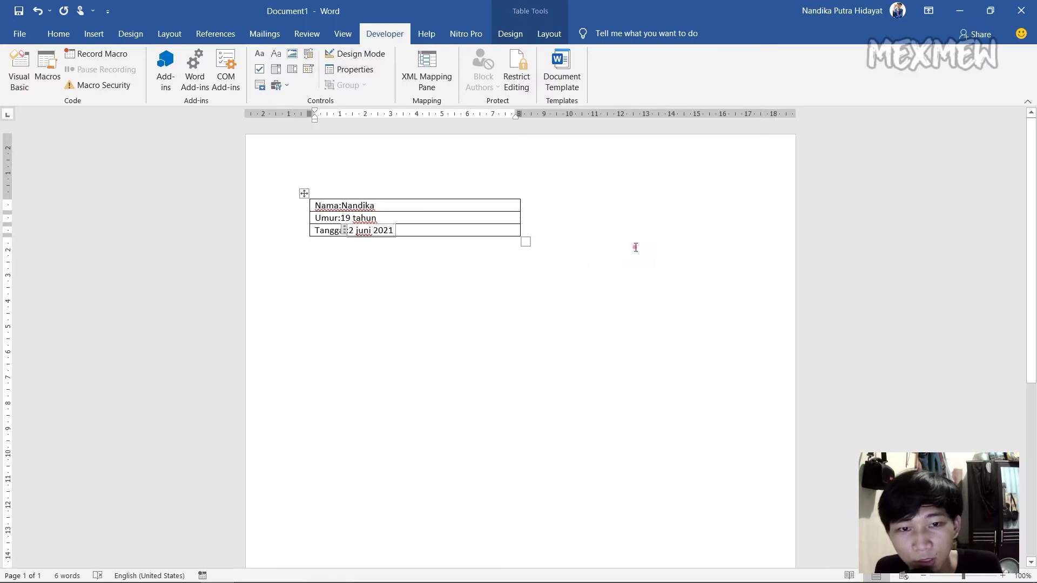
pyautogui.click(635, 247)
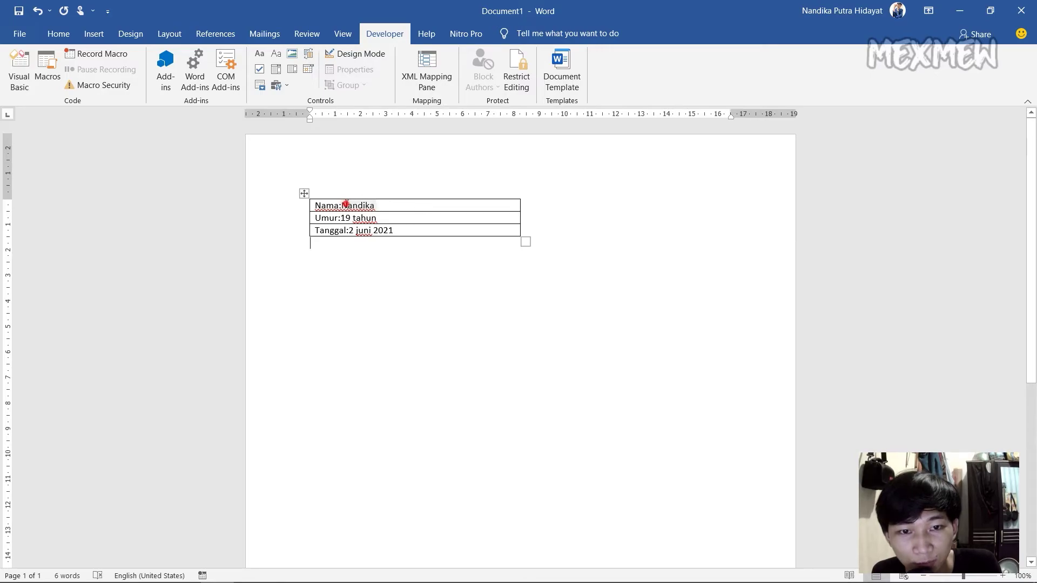
pyautogui.click(346, 205)
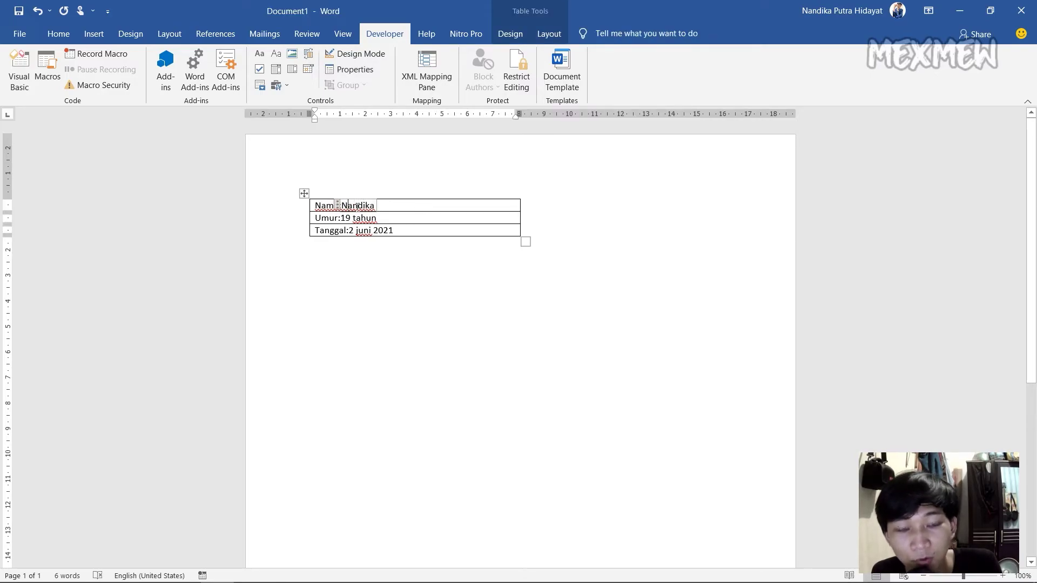
pyautogui.click(367, 217)
pyautogui.click(371, 232)
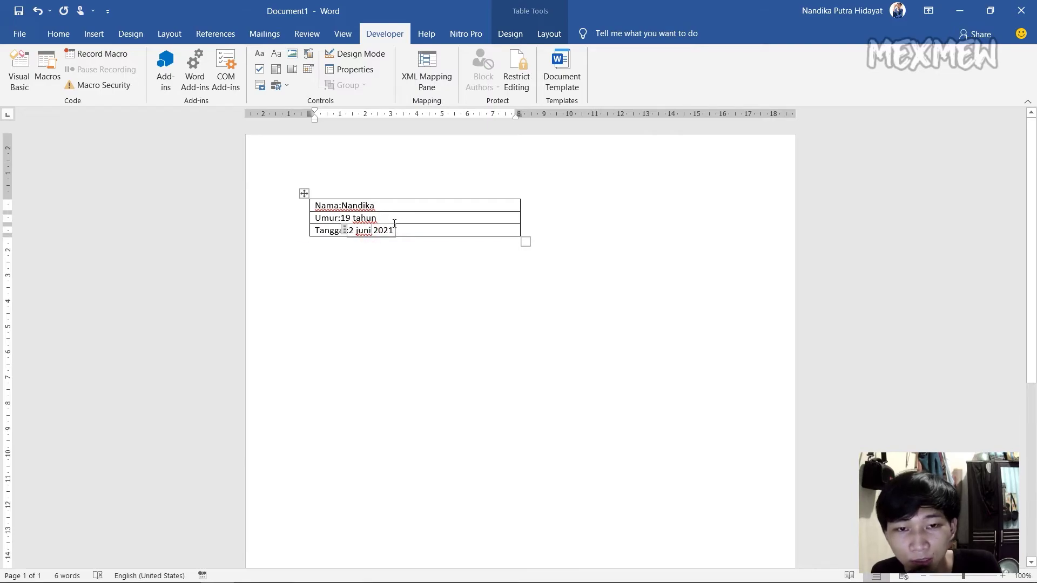